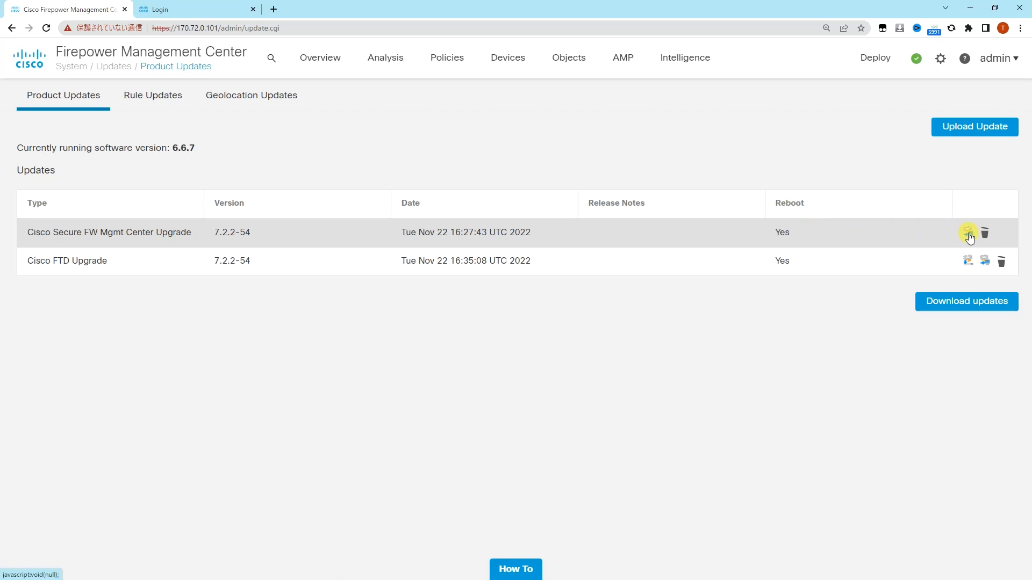
# Install the Cisco Secure FW Mgmt Center Upgrade 7.2.2-54 on the FMC appliance and accept the system reboot
pyautogui.click(968, 234)
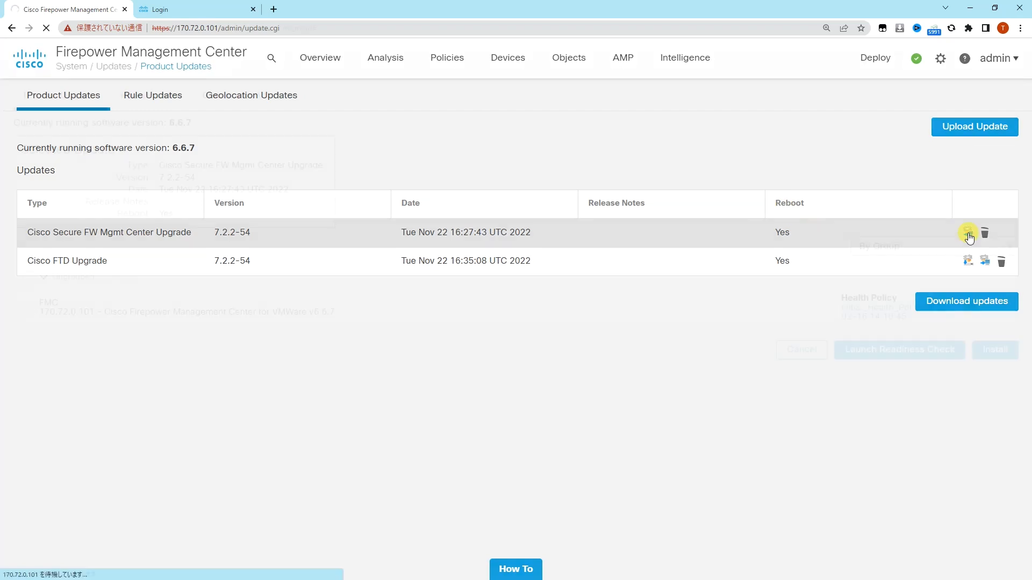
pyautogui.click(30, 310)
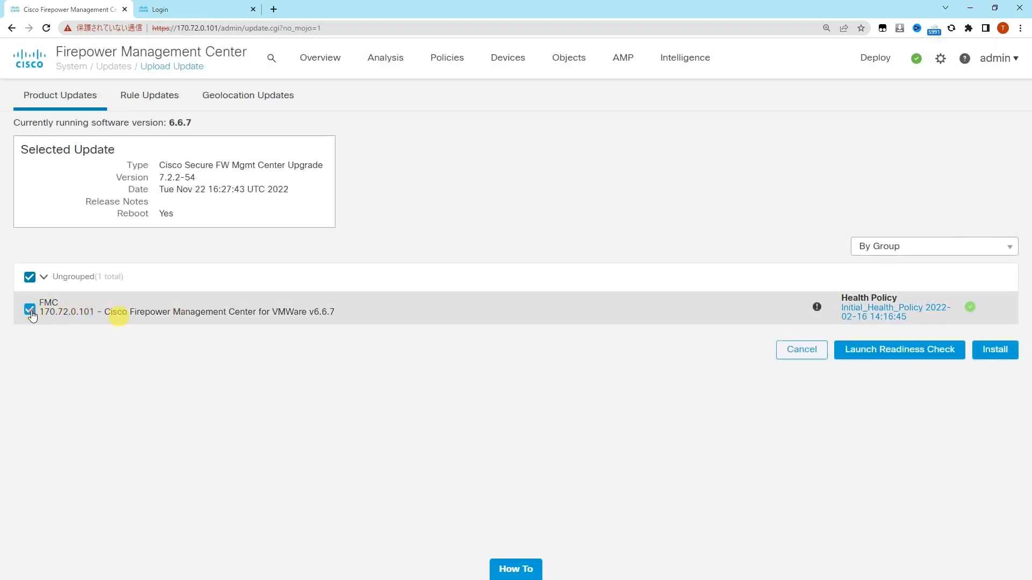
pyautogui.click(995, 357)
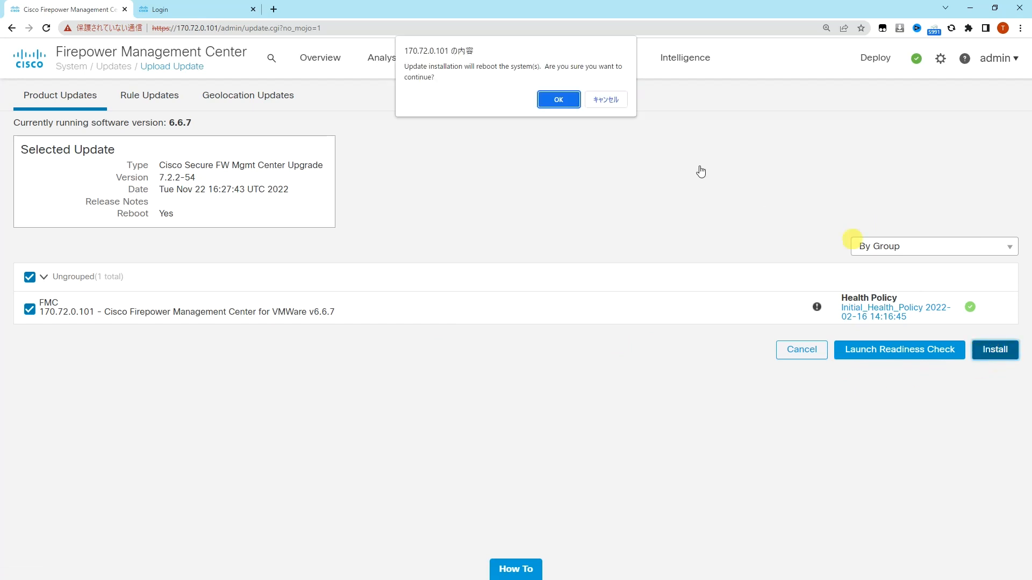
pyautogui.click(559, 99)
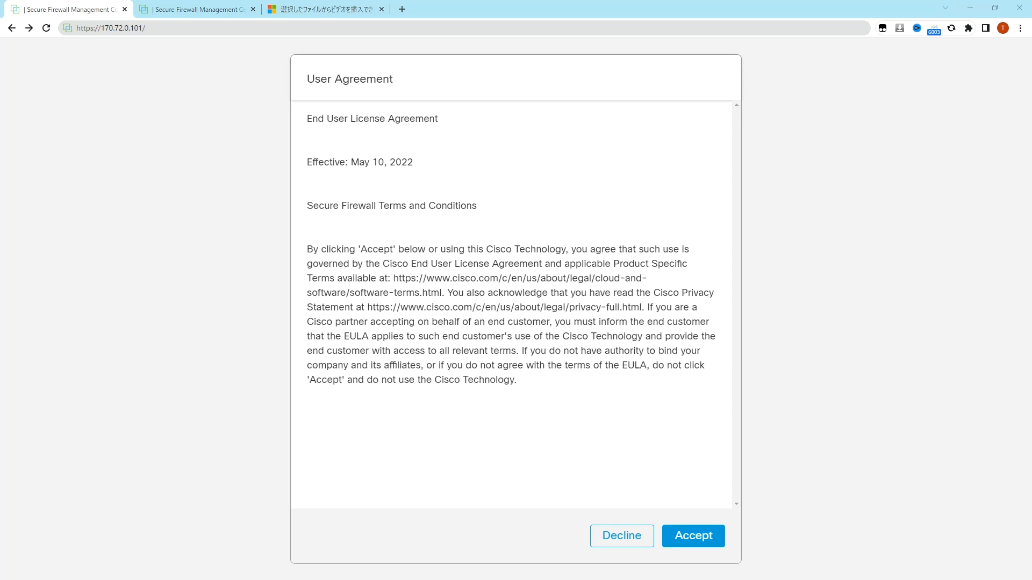
# Accept the End User License Agreement and dismiss the task notification on the Summary Dashboard
pyautogui.click(688, 537)
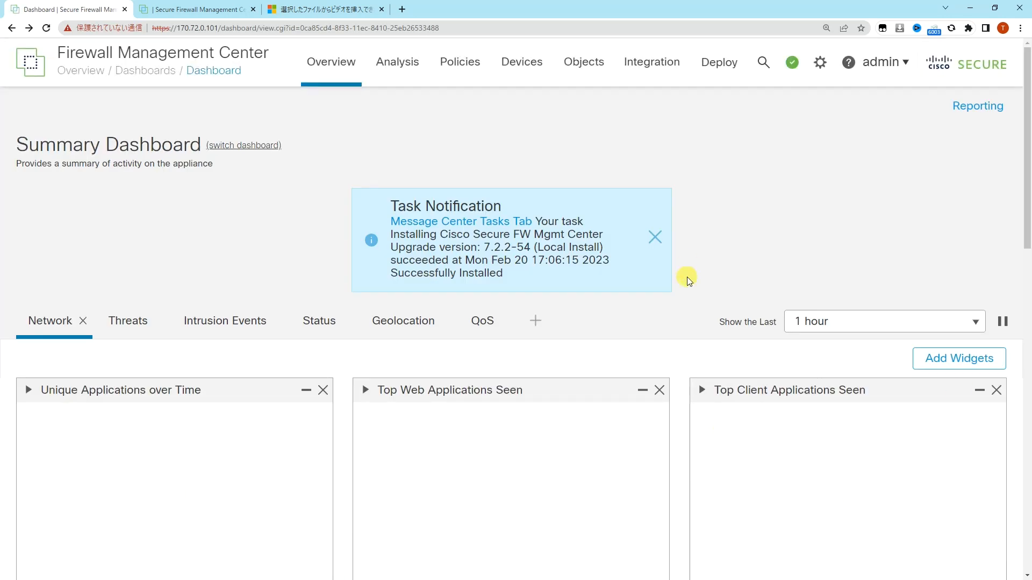
pyautogui.click(655, 239)
# Review the upgrade, health and task messages of the management center
pyautogui.click(792, 62)
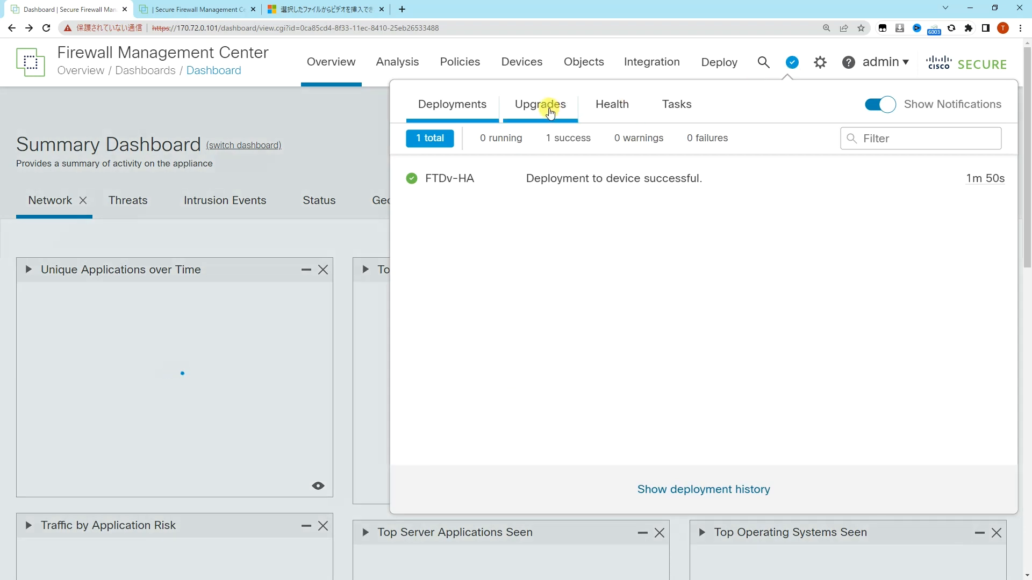
pyautogui.click(551, 113)
pyautogui.click(596, 113)
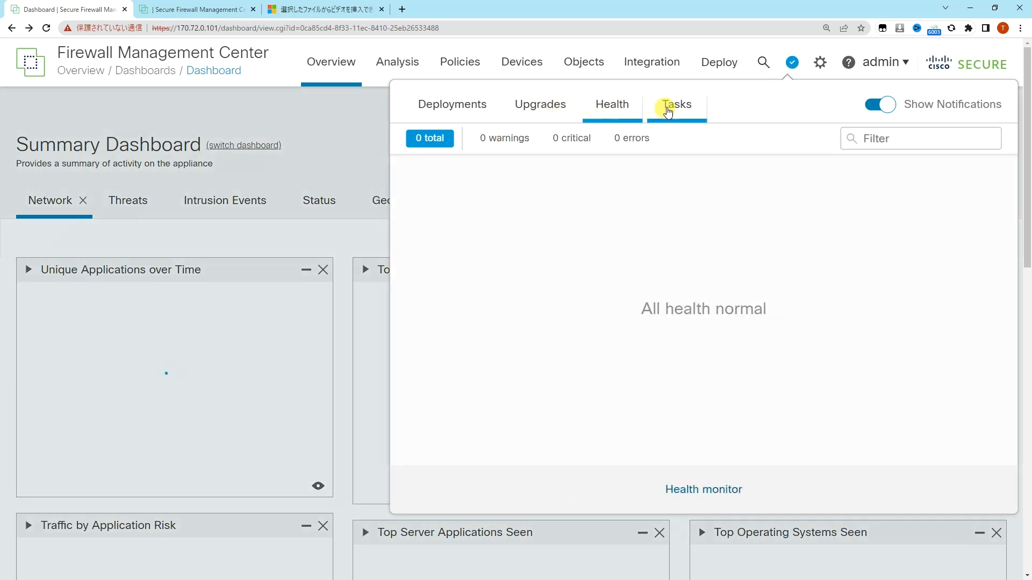
pyautogui.click(668, 111)
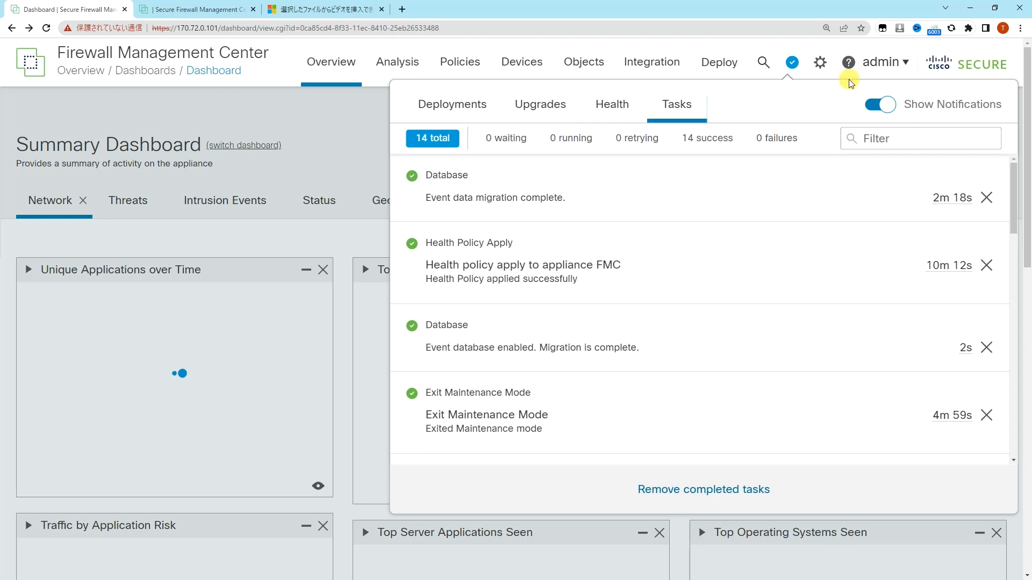
pyautogui.scroll(-8, 847, 70)
# Check the management center's software version in its About information and close it
pyautogui.click(847, 65)
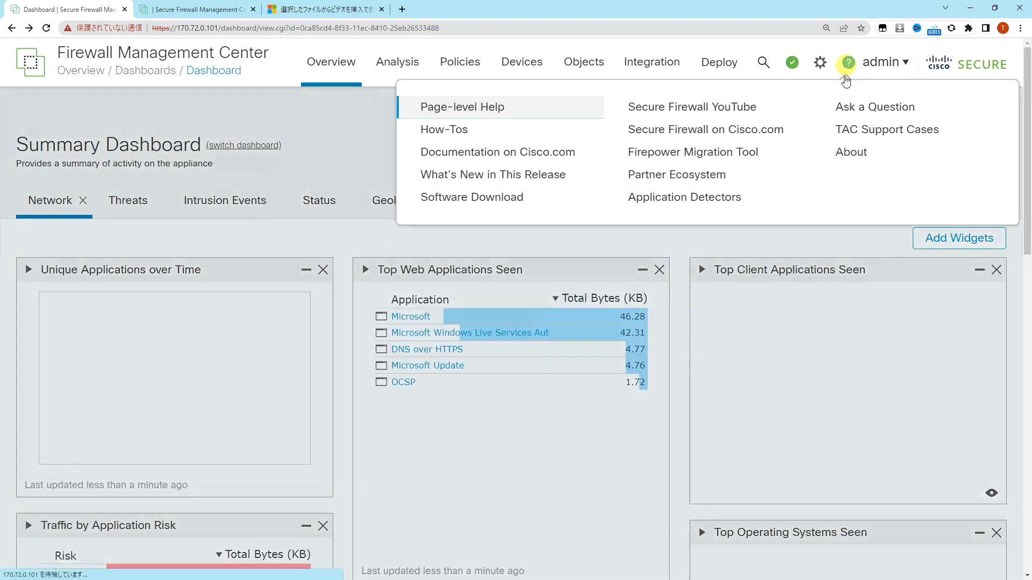
pyautogui.click(852, 152)
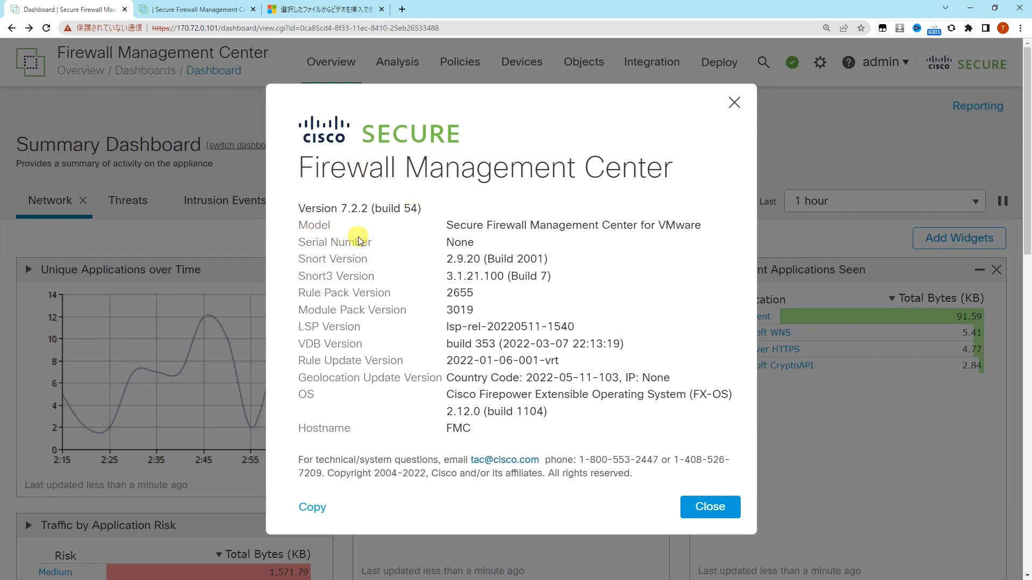
pyautogui.click(701, 512)
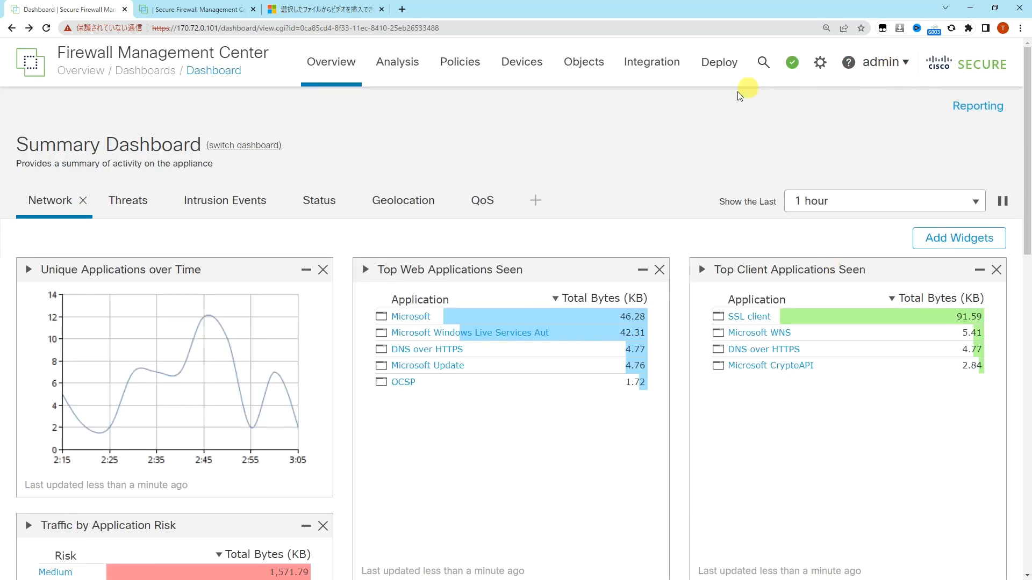
# Deploy all pending configuration changes to FTDv-HA
pyautogui.click(720, 64)
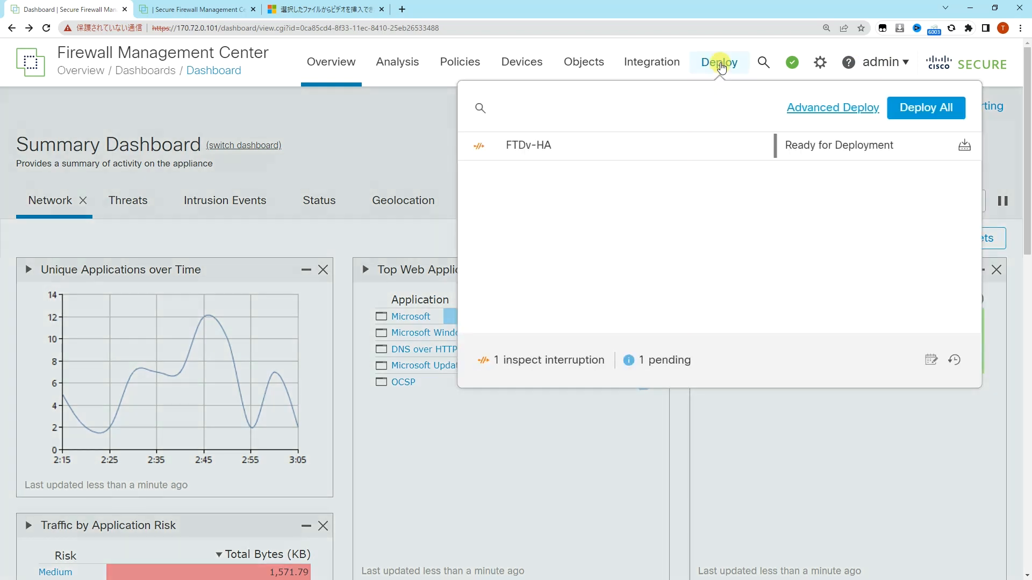
pyautogui.click(910, 117)
pyautogui.scroll(-10, 910, 117)
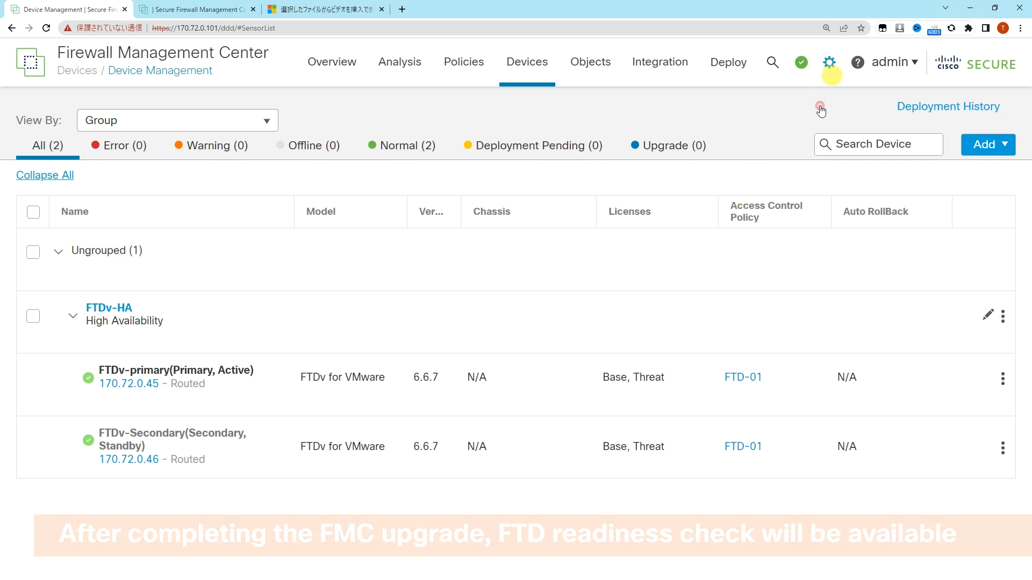
# Push the Cisco FTD Upgrade 7.2.2-54 package from the product updates to both devices of FTDv-HA
pyautogui.click(830, 65)
pyautogui.click(665, 175)
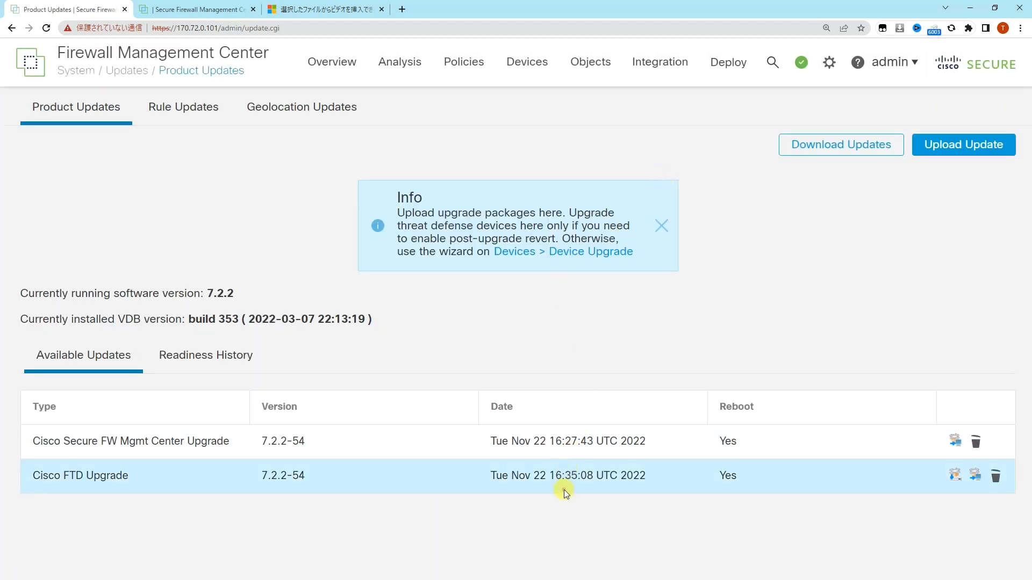
pyautogui.click(955, 476)
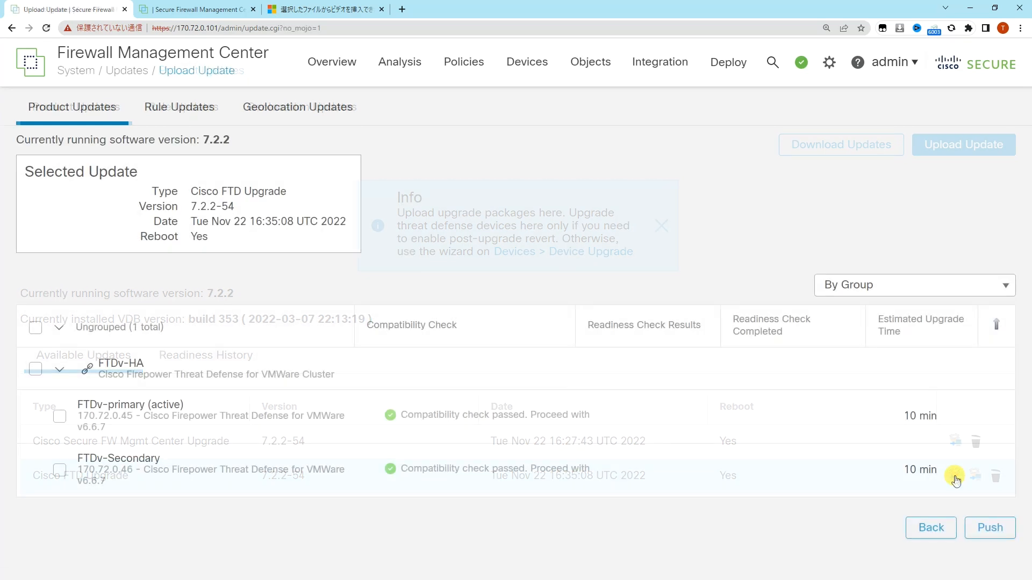
pyautogui.click(36, 370)
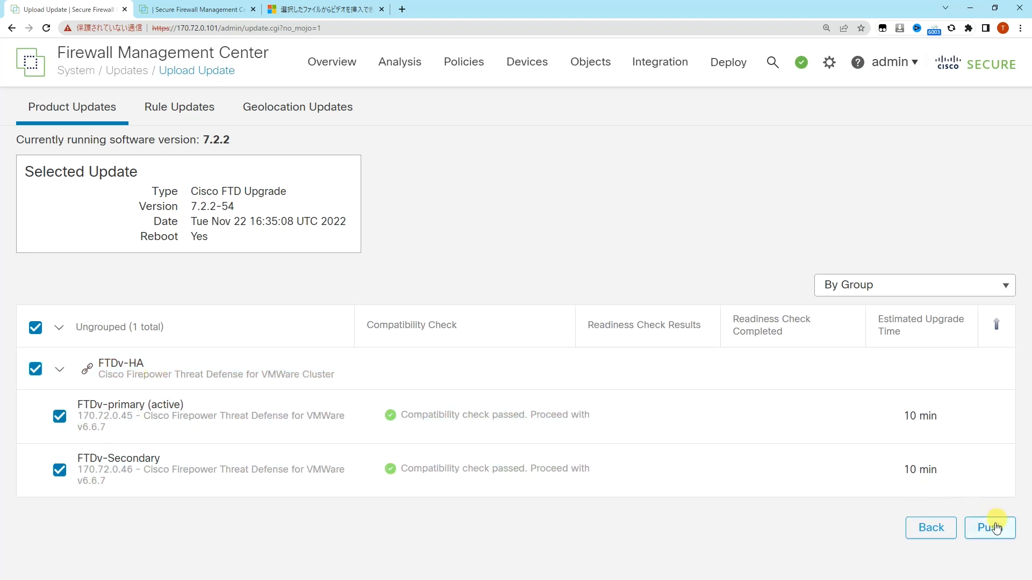
pyautogui.click(988, 527)
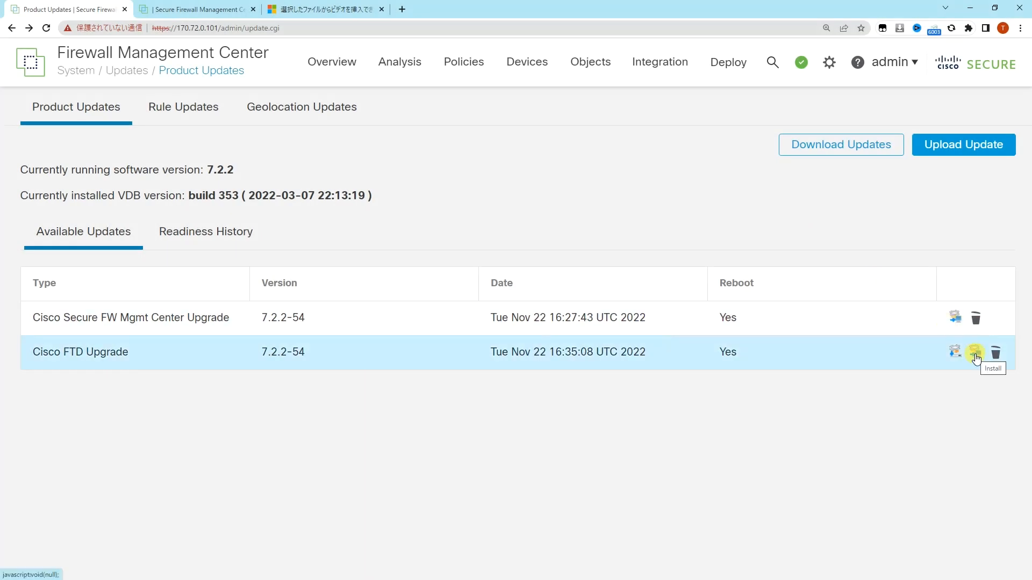
# Open the installation page of Cisco FTD Upgrade 7.2.2-54, select the FTDv-HA pair and launch its readiness check
pyautogui.click(974, 354)
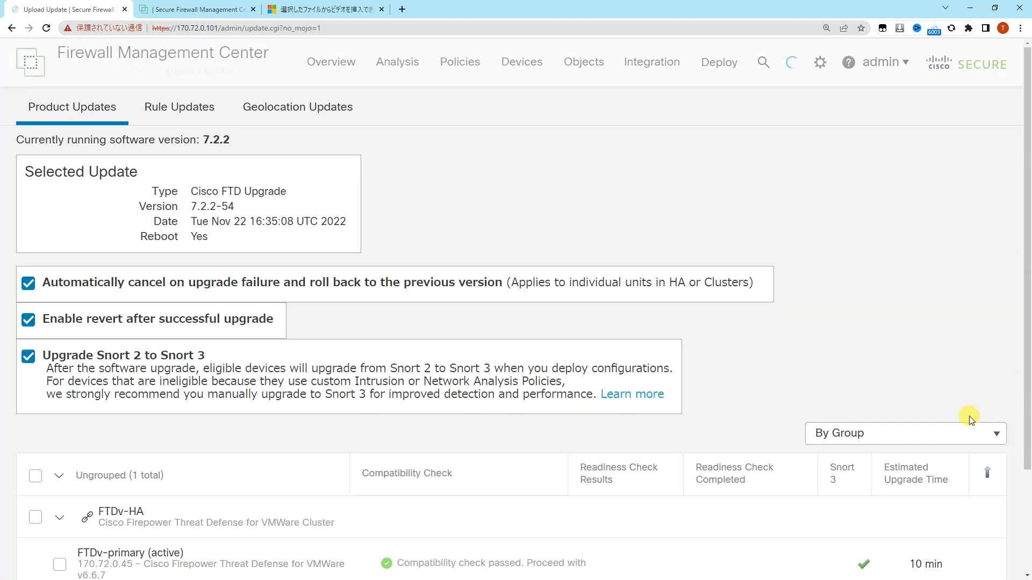
pyautogui.scroll(-2, 765, 350)
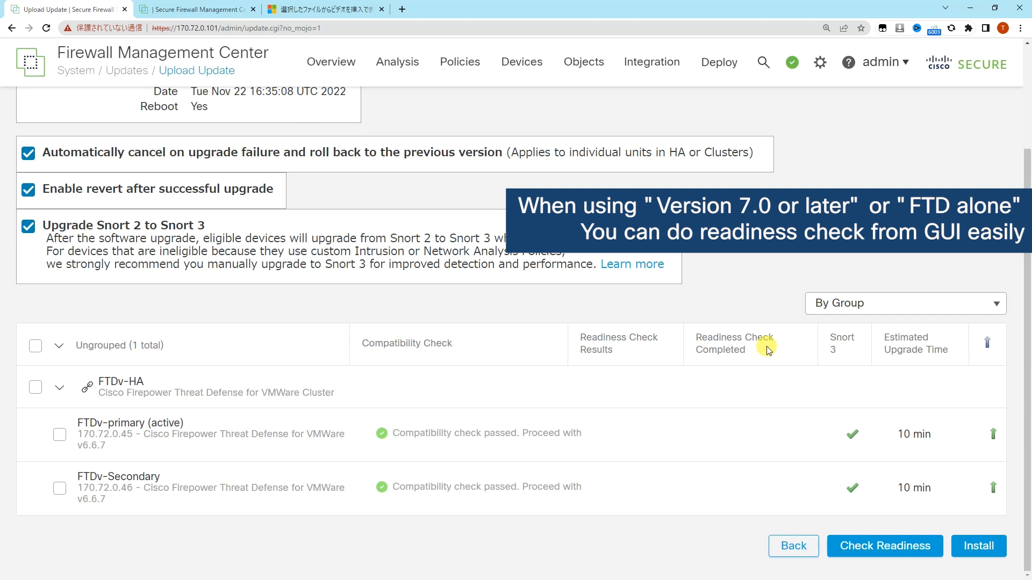
pyautogui.click(34, 388)
pyautogui.click(899, 550)
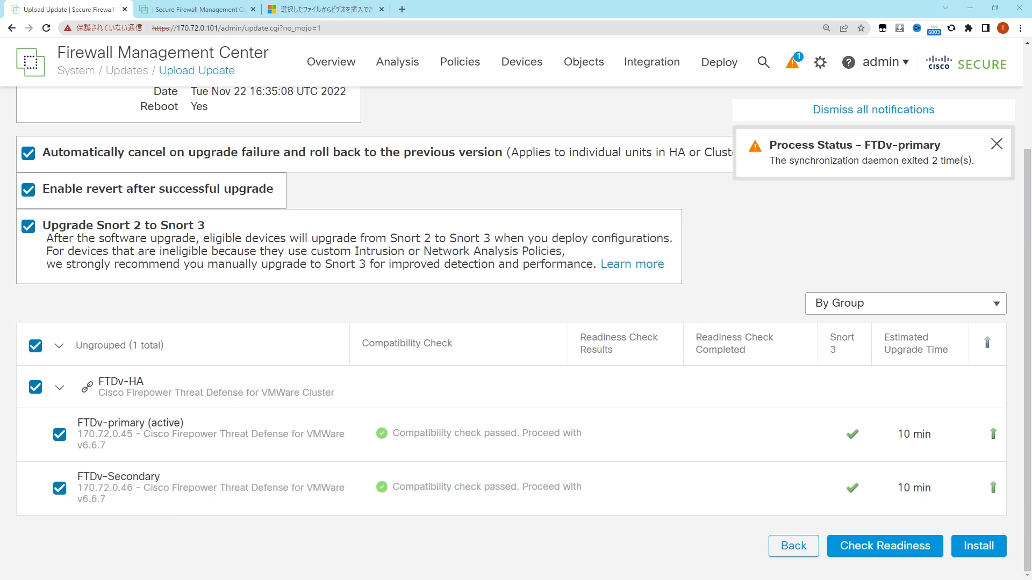
# Switch to the Tera Term session of 170.72.0.45 and enter the device's expert mode
pyautogui.hotkey('alt', 'Tab')
pyautogui.click(437, 162)
pyautogui.press('Return')
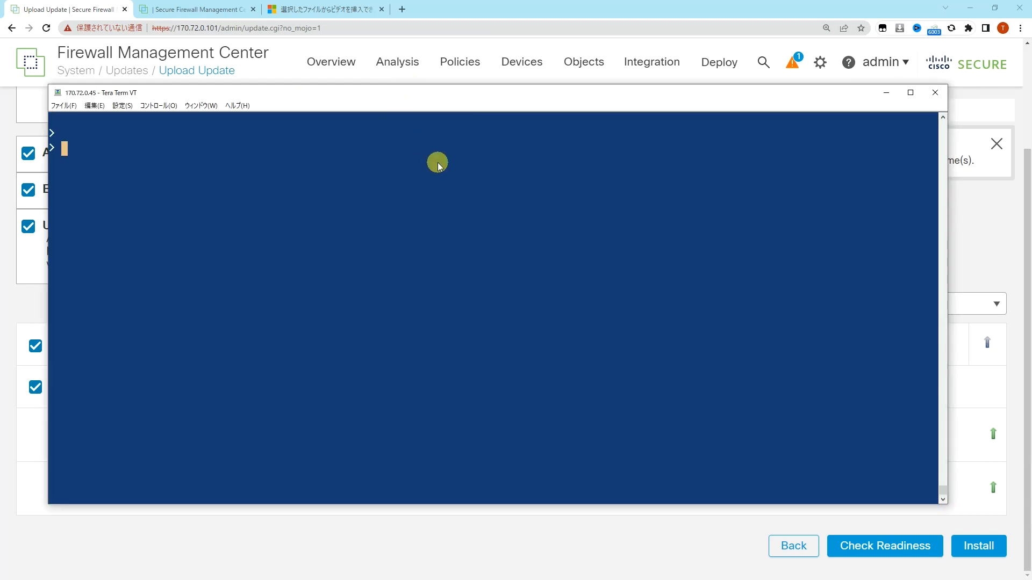
pyautogui.press('Return')
pyautogui.press('Return')
pyautogui.press('Return')
pyautogui.write('expert')
pyautogui.press('Return')
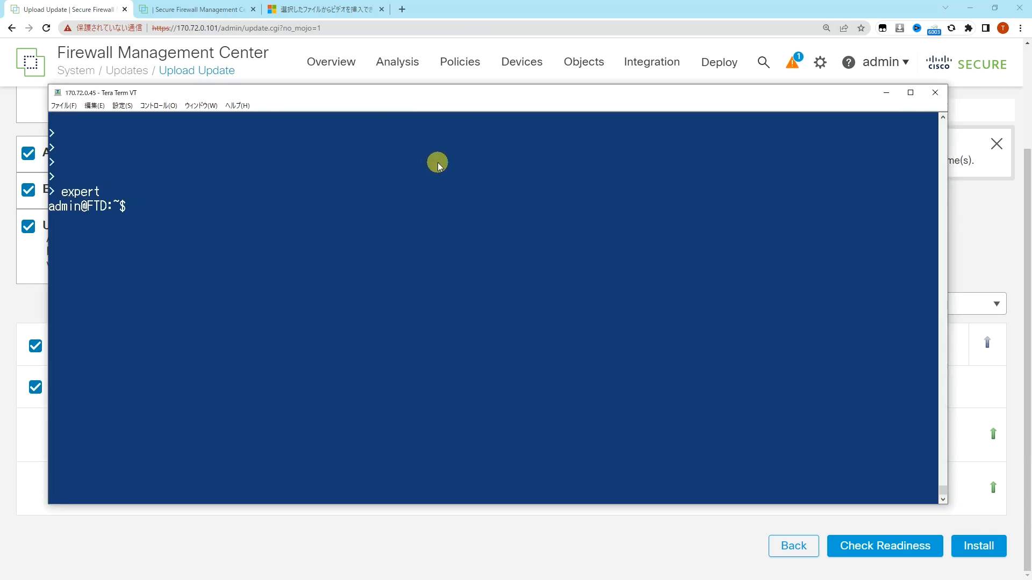
# Gain root access on the device with "sudo su -", entering the account password
pyautogui.write('sudo su -')
pyautogui.press('Return')
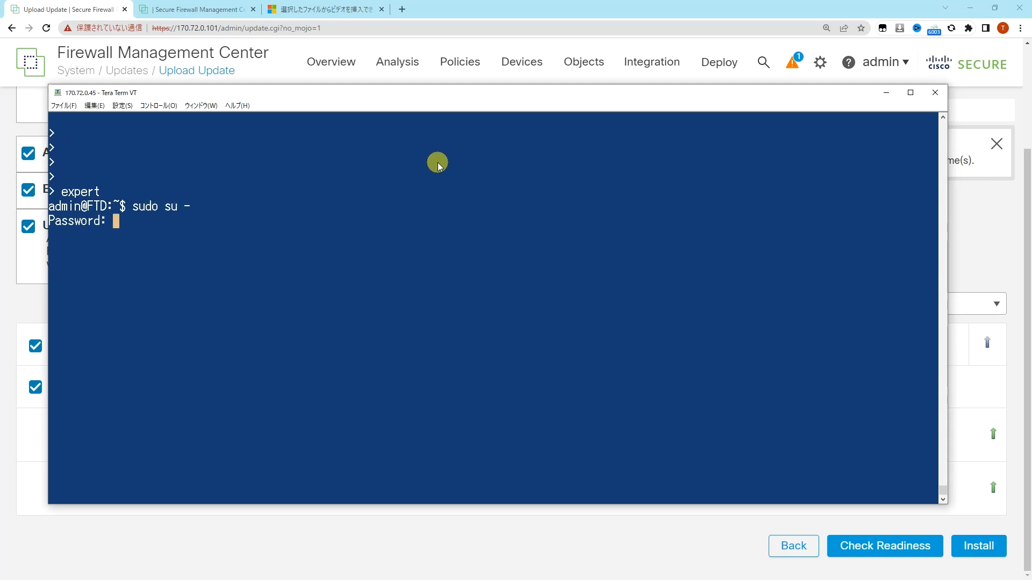
pyautogui.press('Return')
pyautogui.press('Return')
pyautogui.press('Return')
pyautogui.press('Return')
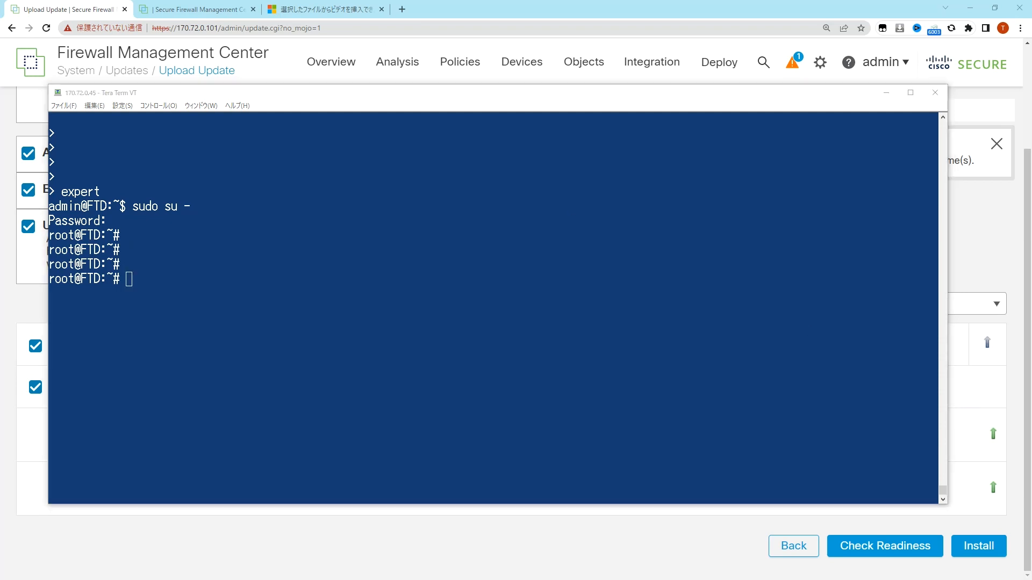
# Run install_update.pl --detach --readiness-check on /var/sf/updates/Cisco_FTD_Upgrade-7.2.2-54.sh.REL.tar using the copied command
pyautogui.click(436, 230)
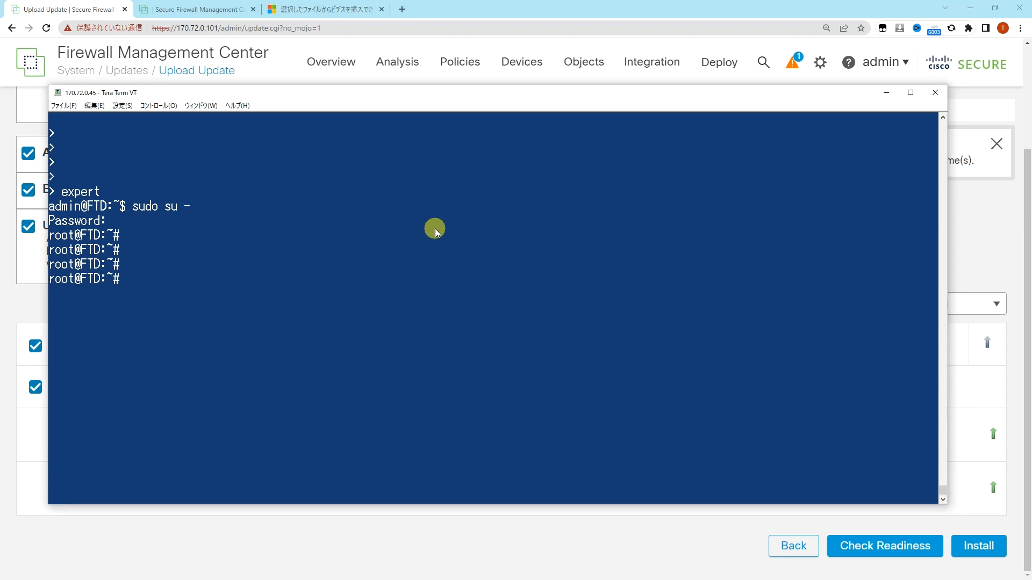
pyautogui.rightClick(434, 227)
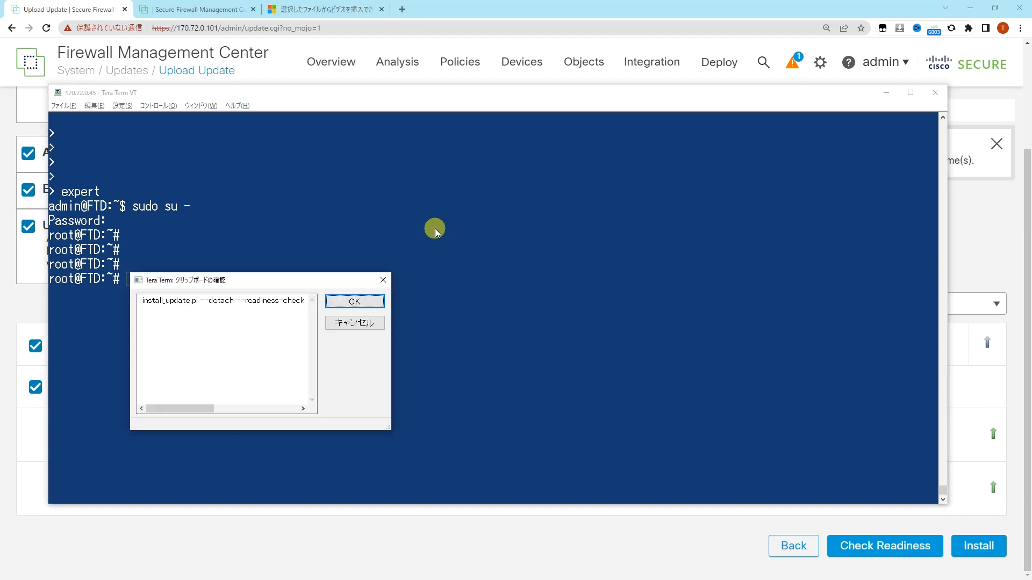
pyautogui.click(356, 299)
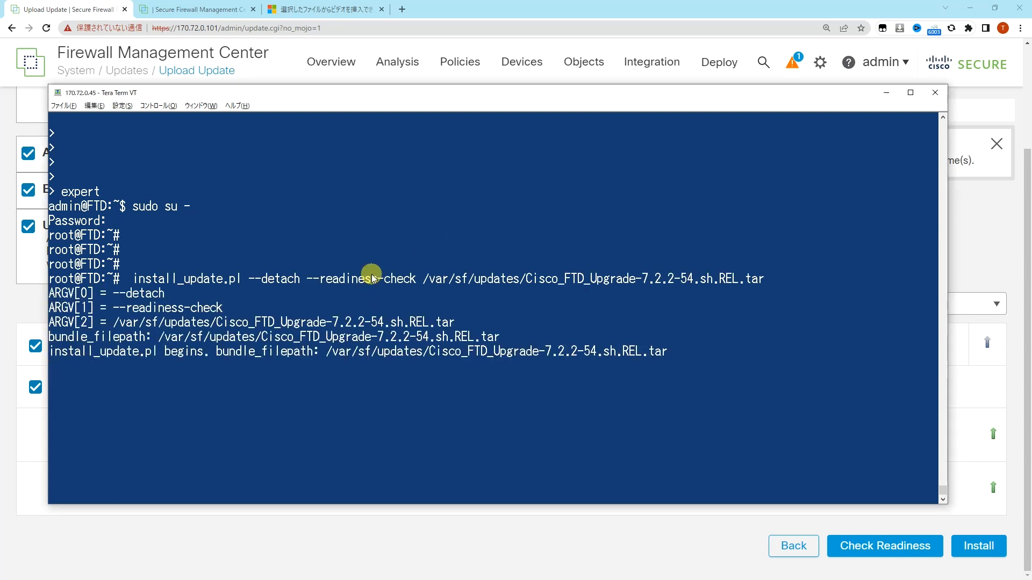
pyautogui.click(494, 423)
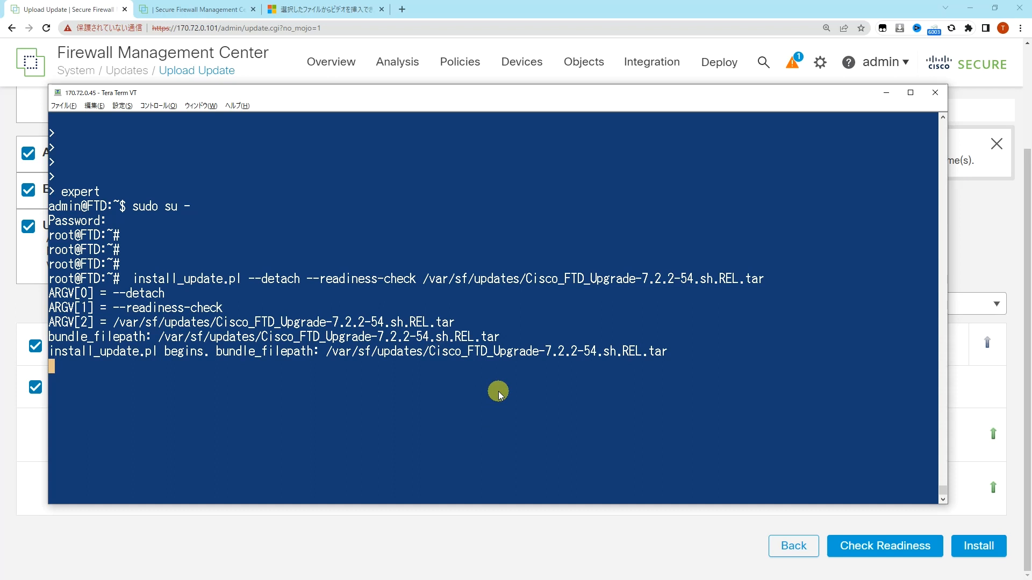
pyautogui.press('Return')
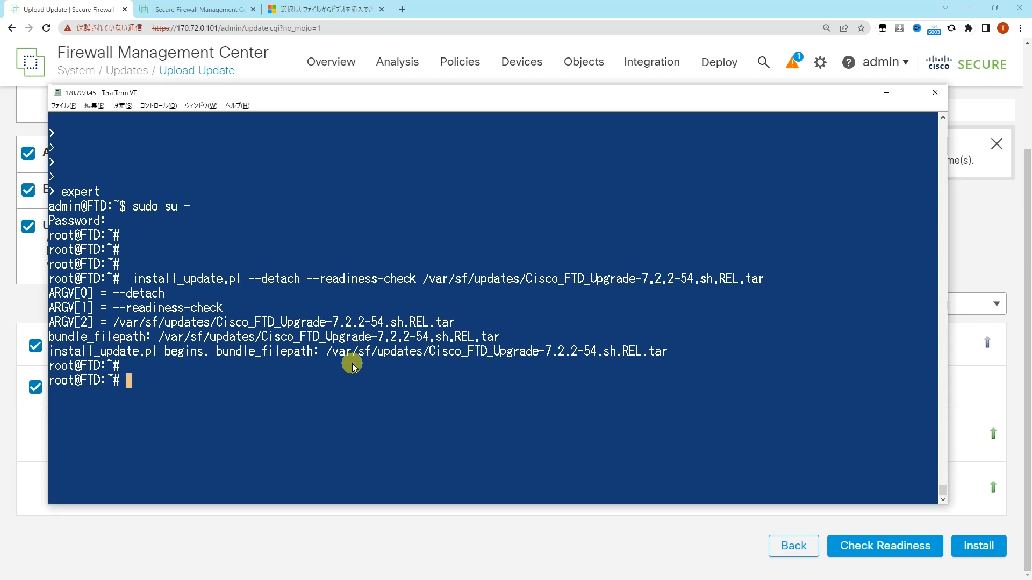
# Display /ngfw/var/log/sf/Cisco_FTD_Upgrade-7.2.2/upgrade_readiness/main_upgrade_script.log with more and read the readiness check log to its end
pyautogui.press('Return')
pyautogui.press('Return')
pyautogui.rightClick(352, 364)
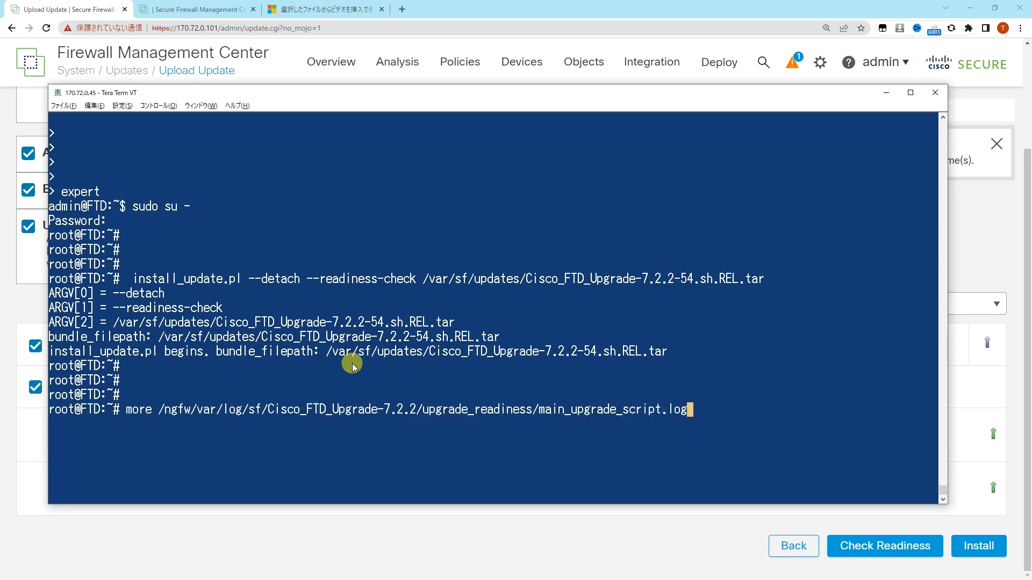
pyautogui.press('Return')
pyautogui.scroll(1, 353, 366)
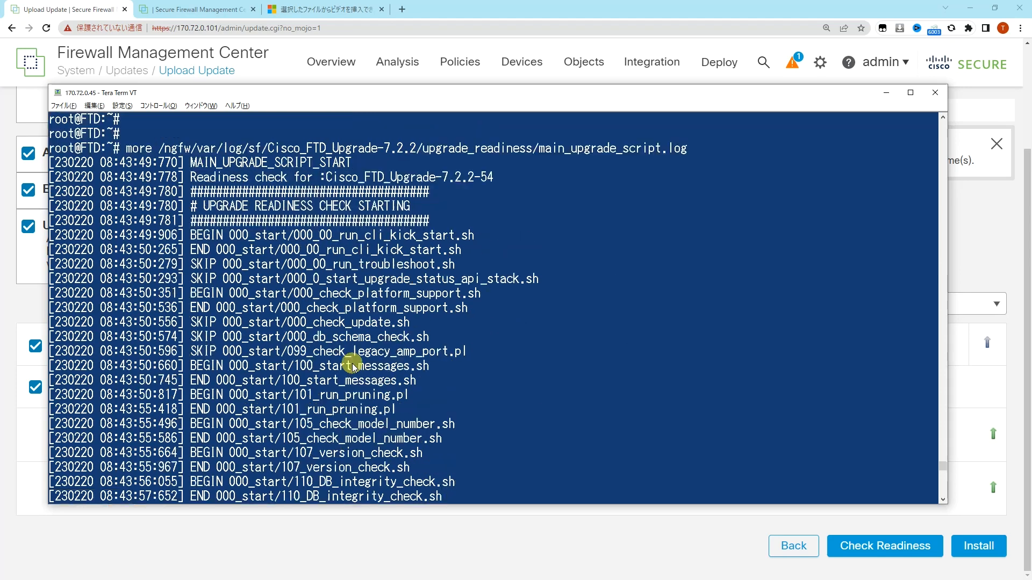
pyautogui.scroll(1, 353, 365)
pyautogui.scroll(-2, 352, 365)
pyautogui.press('space')
pyautogui.press('space')
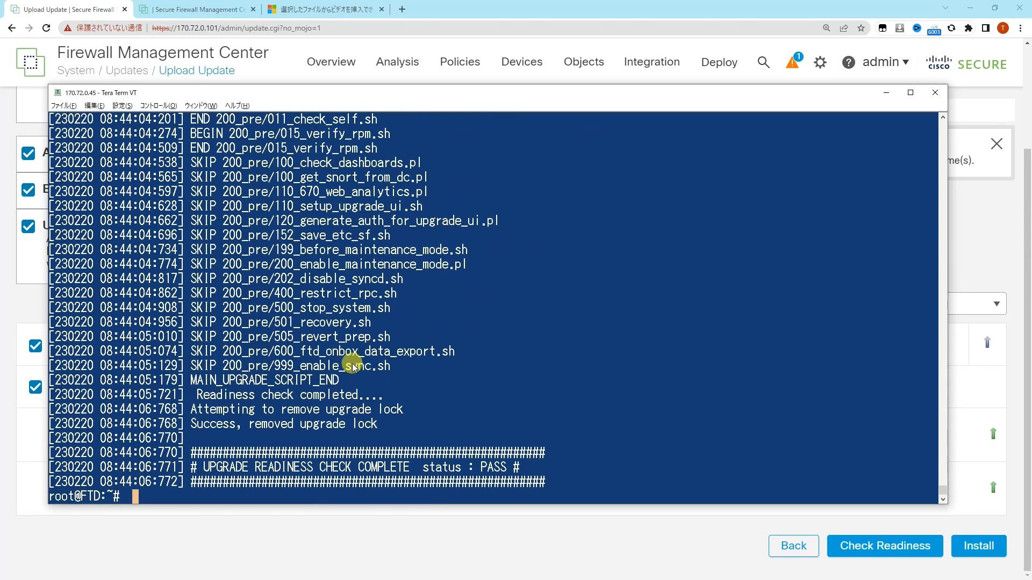
pyautogui.scroll(3, 352, 365)
pyautogui.scroll(-3, 353, 365)
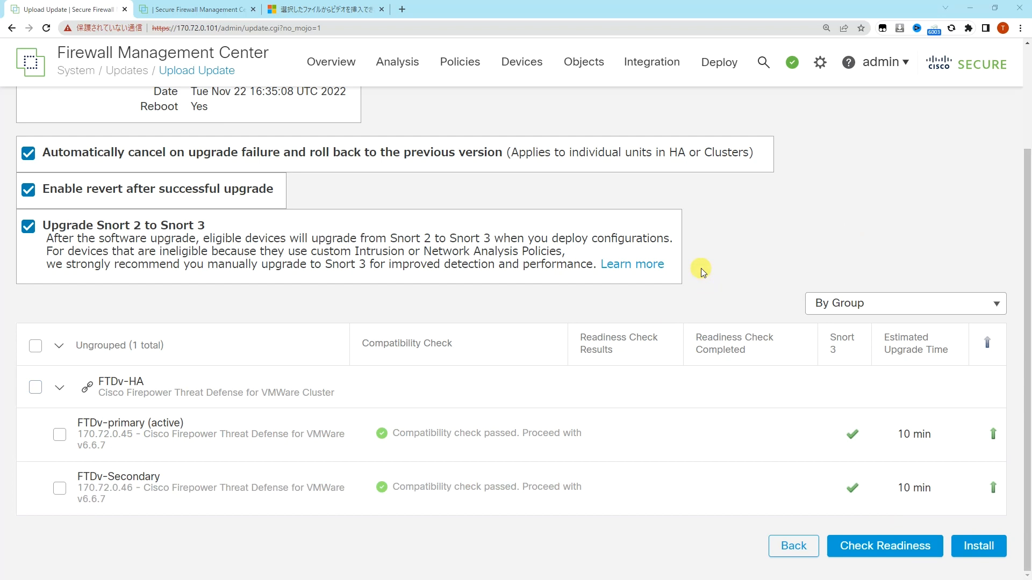
# Install the FTD upgrade on both units of FTDv-HA, accepting the system reboot, and open the details of the running upgrade task
pyautogui.click(35, 387)
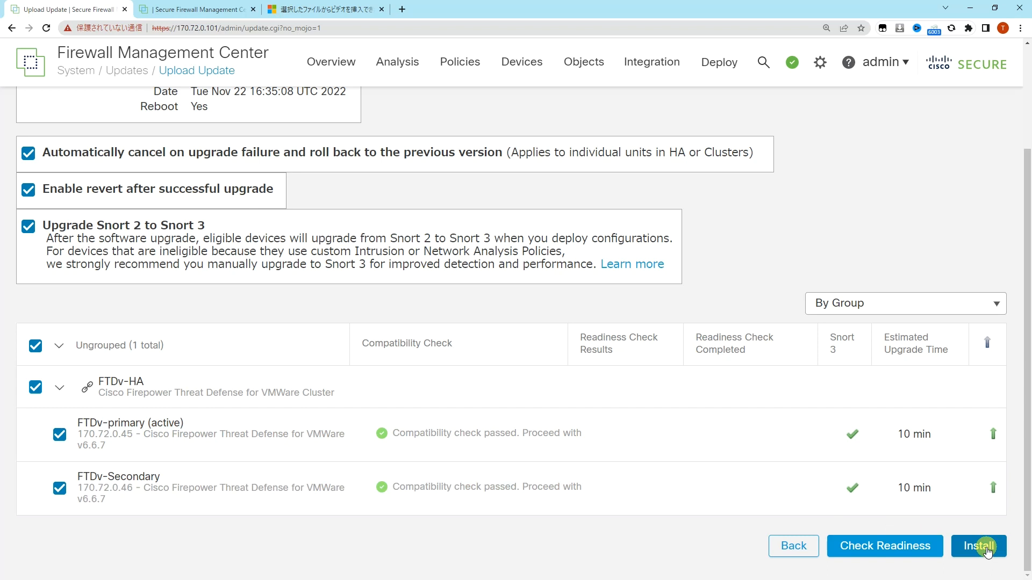
pyautogui.click(988, 548)
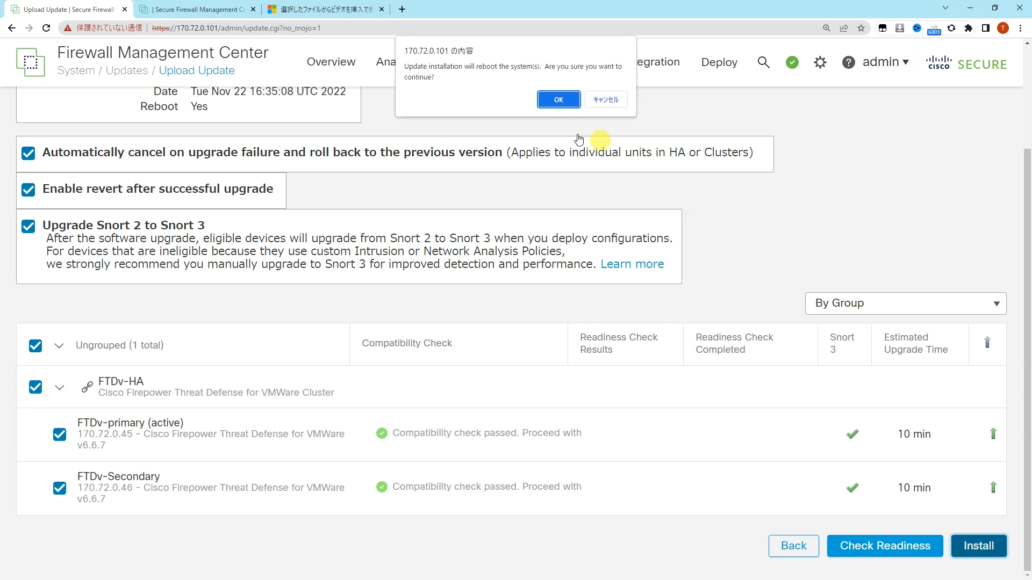
pyautogui.click(555, 101)
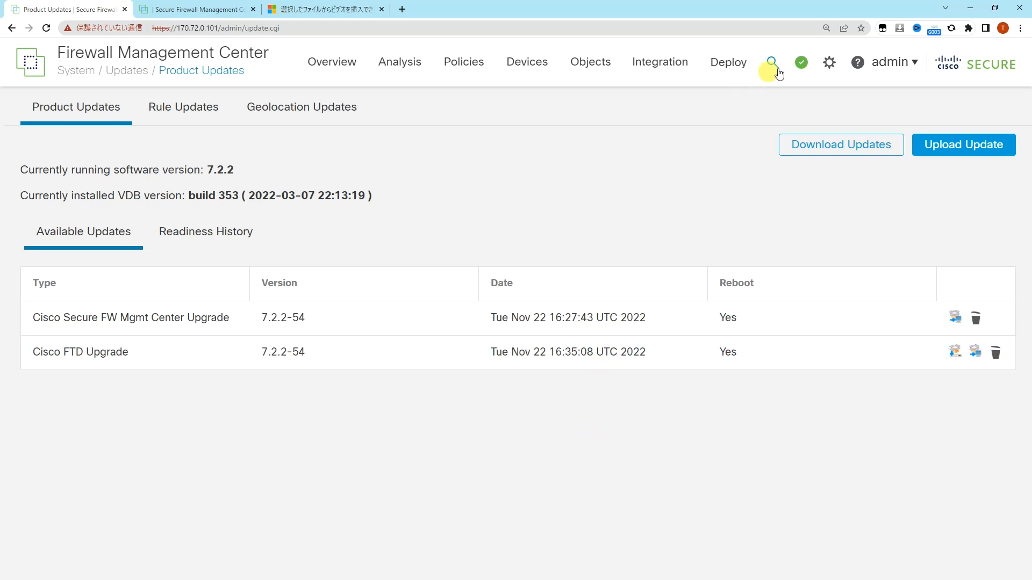
pyautogui.click(800, 62)
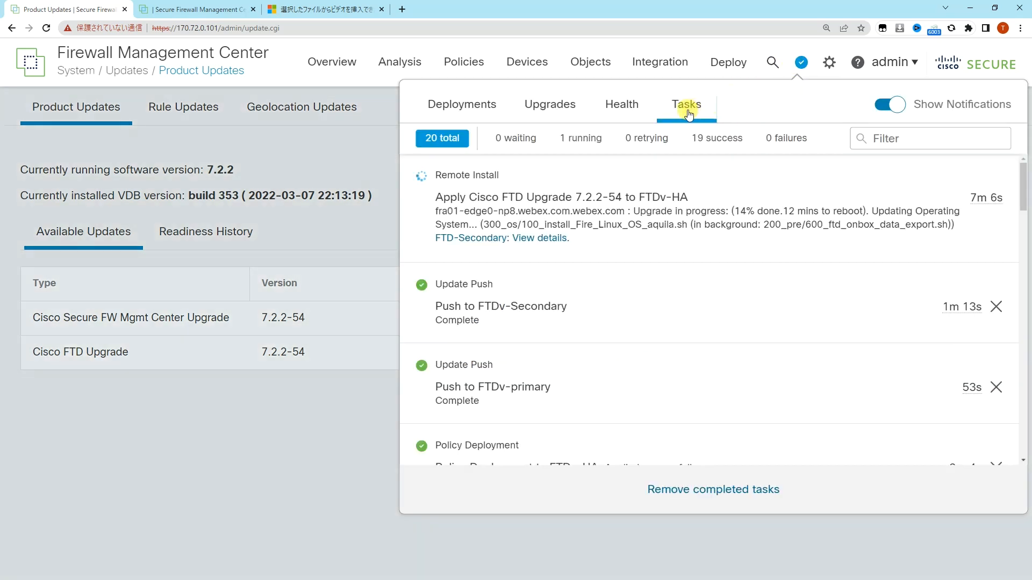
pyautogui.click(554, 239)
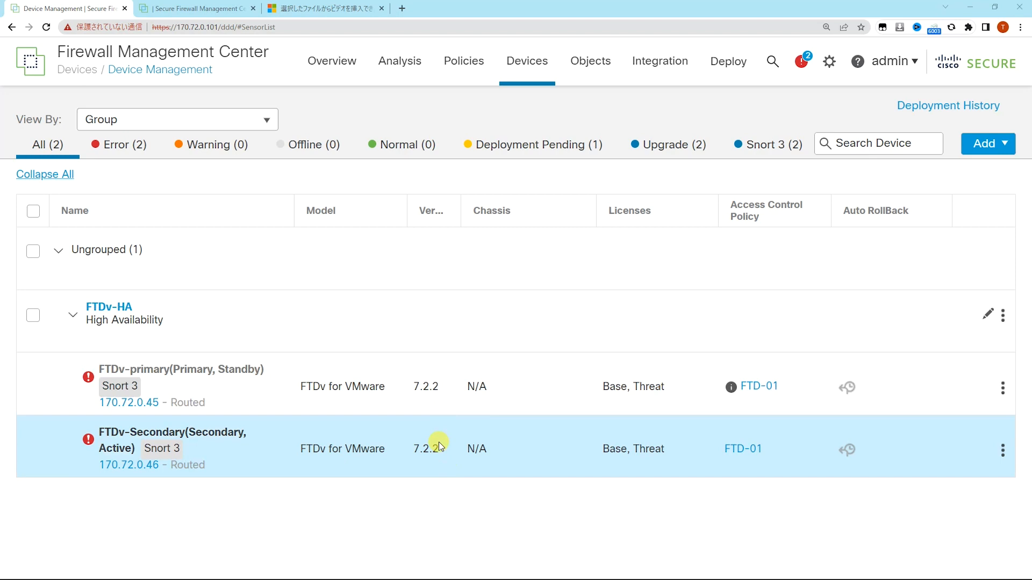
# Deploy all pending configuration changes to FTDv-HA, reviewing its validation warnings and proceeding with the deployment
pyautogui.click(732, 63)
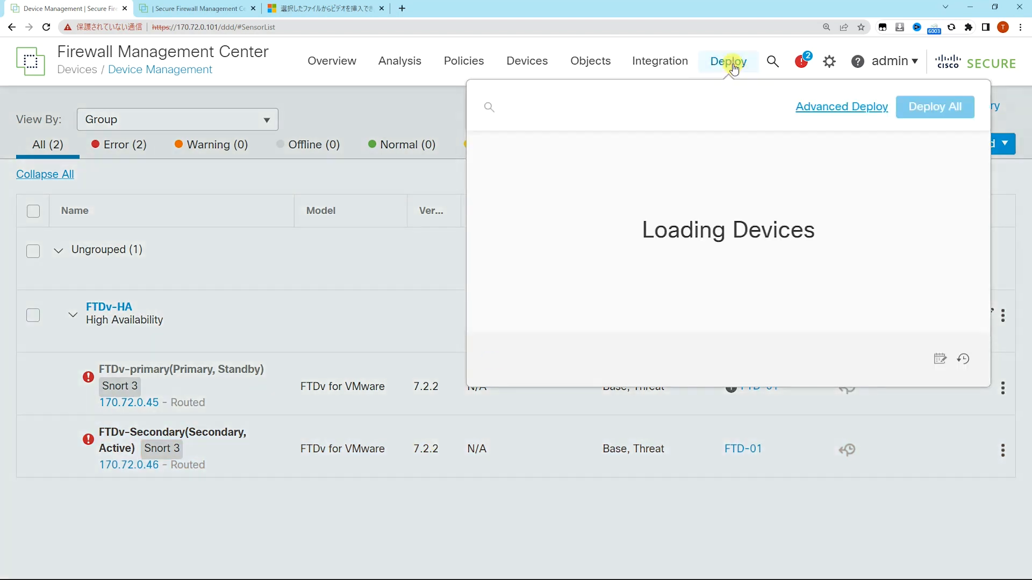
pyautogui.click(944, 114)
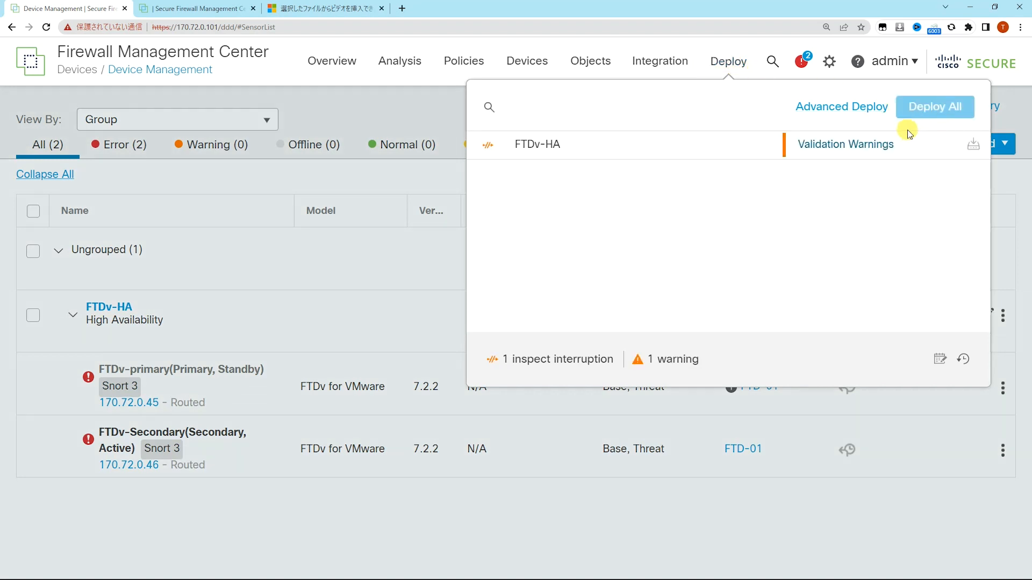
pyautogui.click(869, 146)
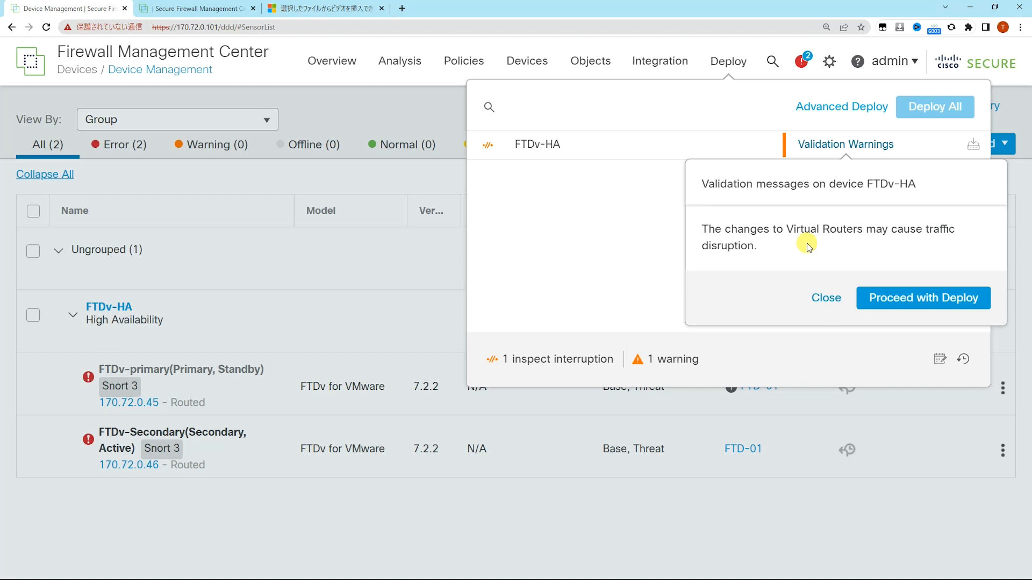
pyautogui.click(922, 303)
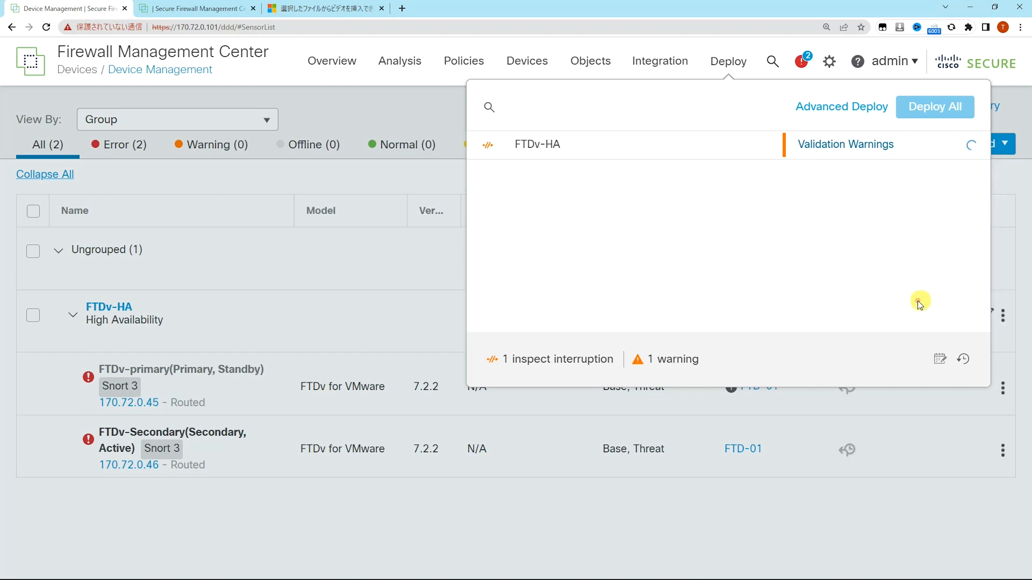